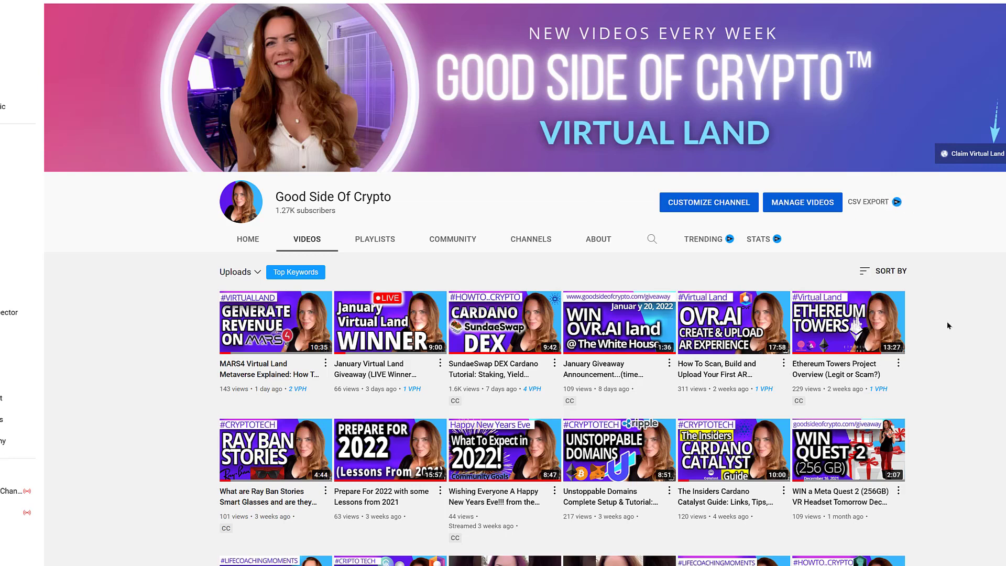
pyautogui.scroll(-12, 939, 315)
pyautogui.scroll(-4, 948, 323)
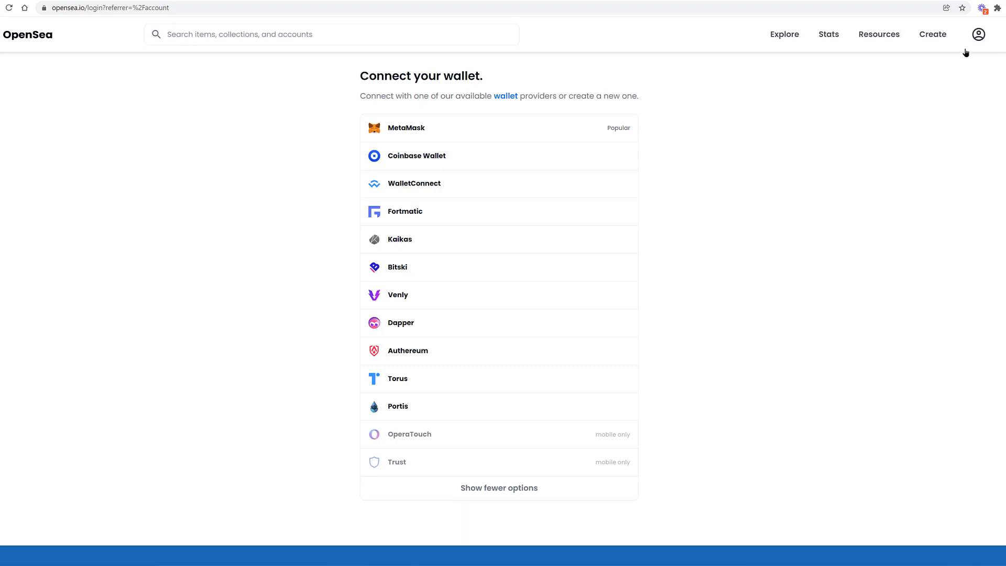
# Open the MetaMask extension and go to its page for connecting a hardware wallet.
pyautogui.moveTo(979, 36)
pyautogui.click(998, 8)
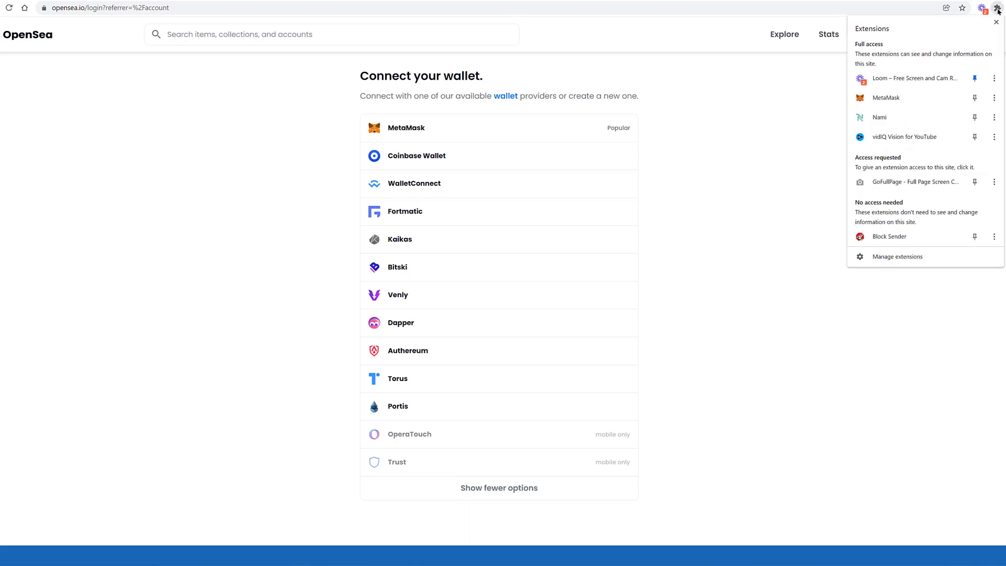
pyautogui.click(915, 96)
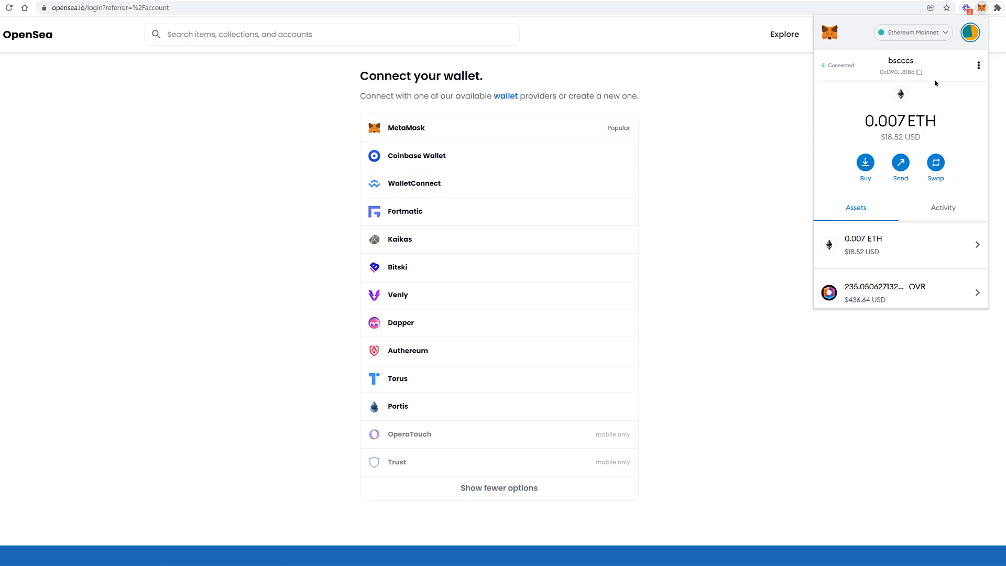
pyautogui.click(971, 32)
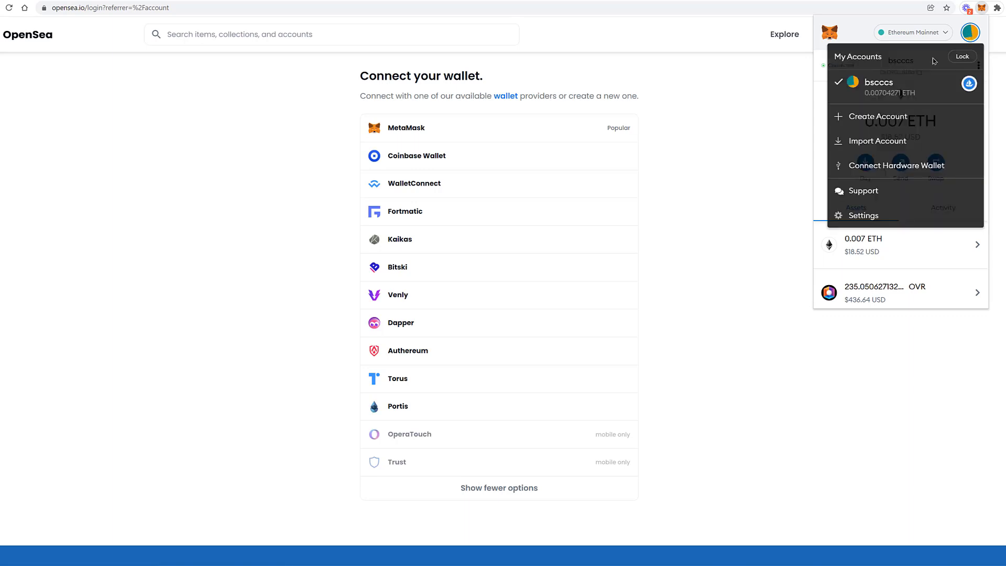
pyautogui.click(891, 167)
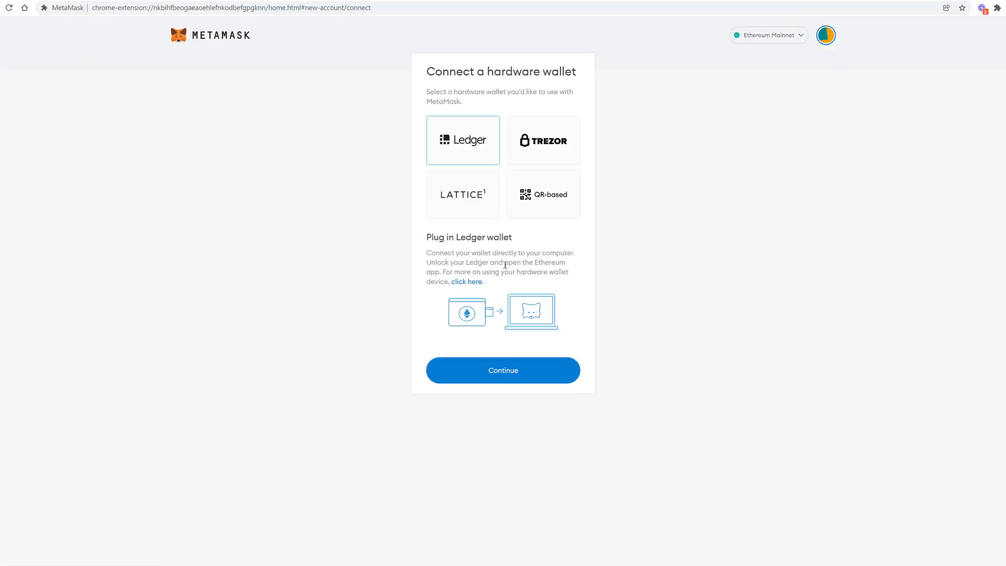
# Connect the Nano X to MetaMask as a Ledger hardware wallet.
pyautogui.moveTo(427, 253); pyautogui.dragTo(561, 266)
pyautogui.click(497, 375)
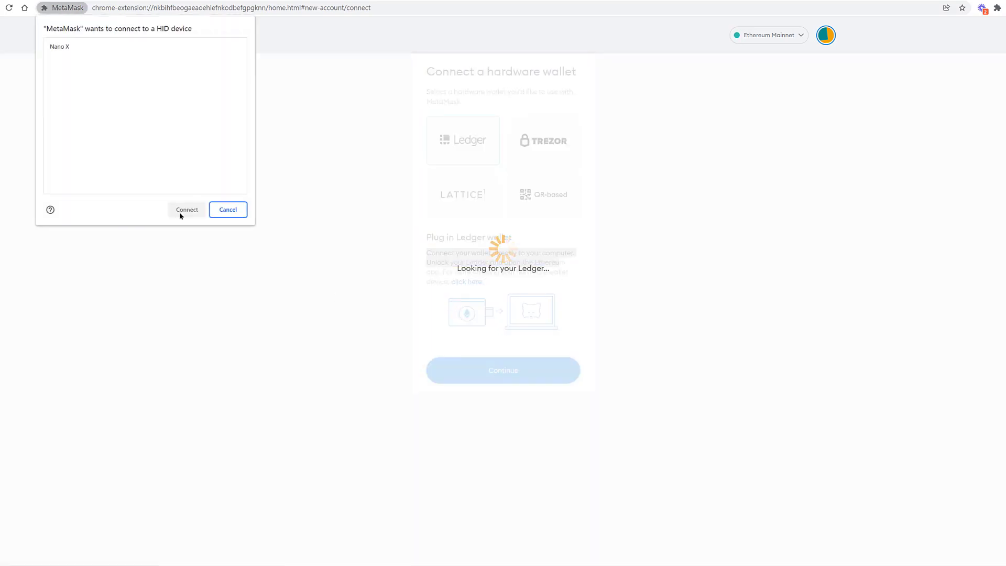
pyautogui.click(60, 46)
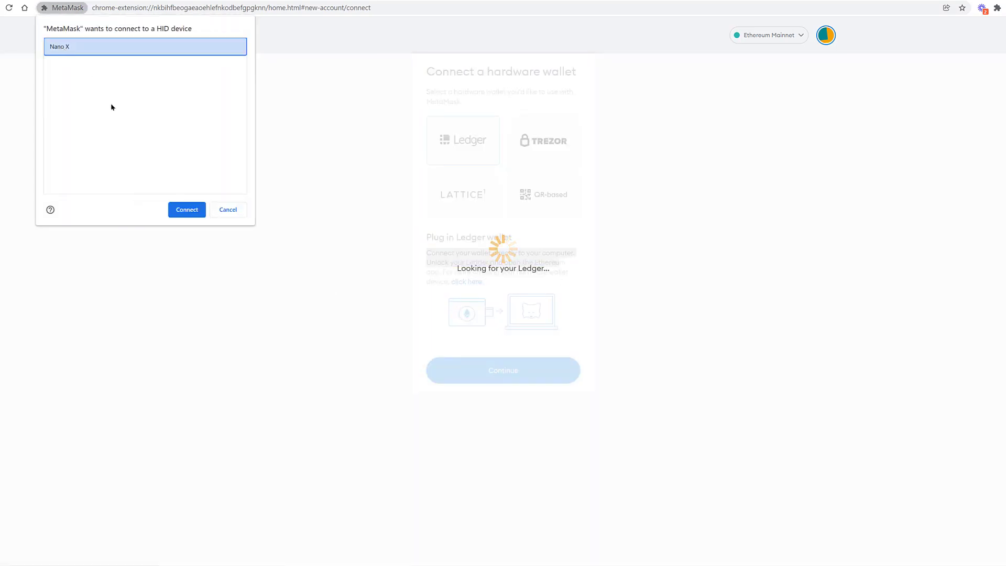
pyautogui.click(187, 209)
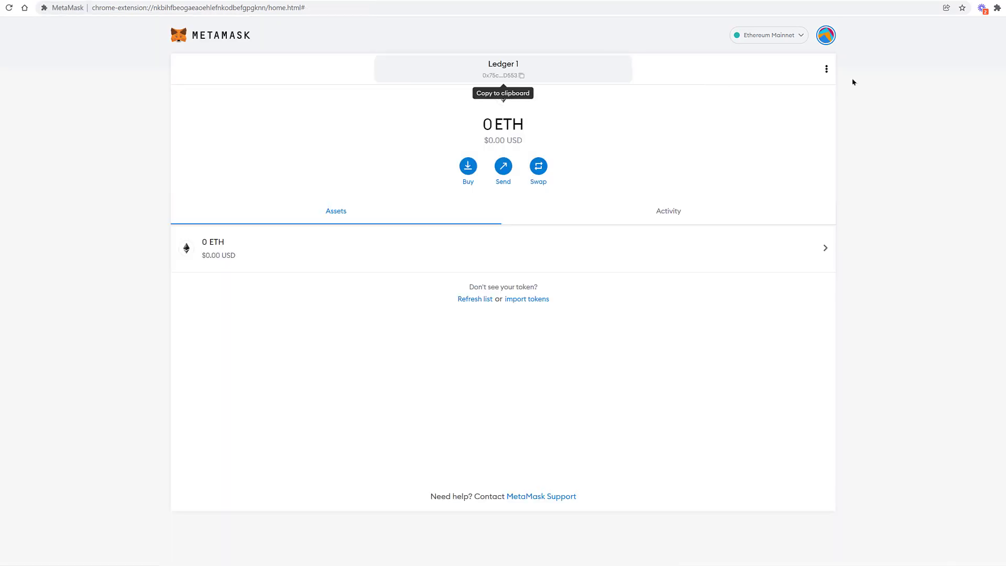
# Open MetaMask's account creation form, then leave it by switching to the Ledger 1 account.
pyautogui.click(827, 37)
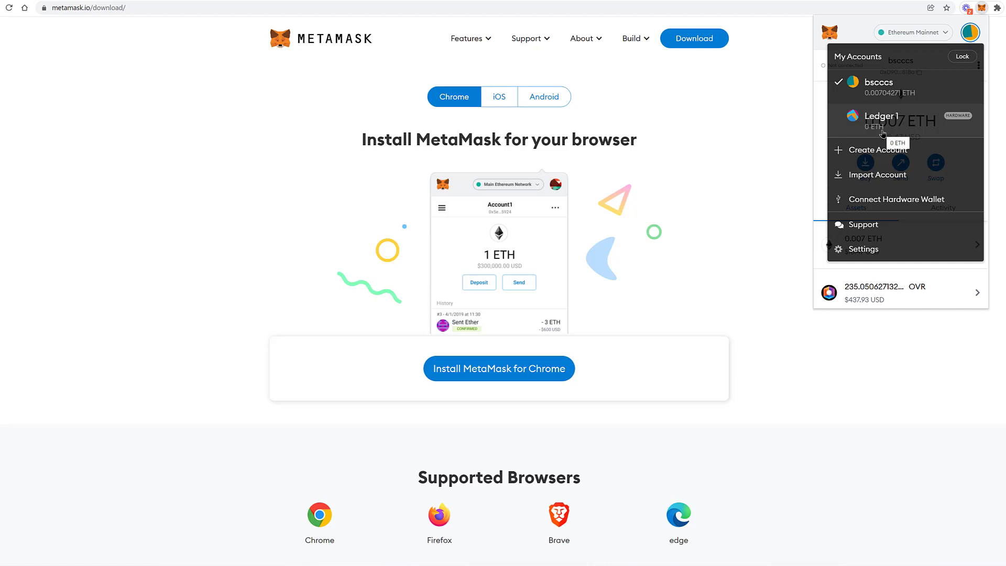
pyautogui.click(850, 151)
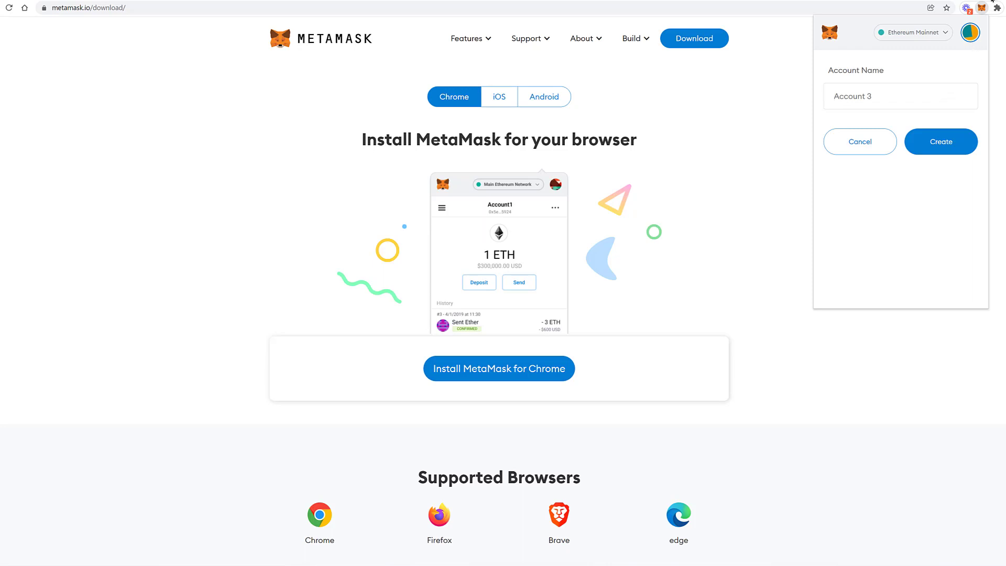
pyautogui.click(970, 42)
pyautogui.click(904, 117)
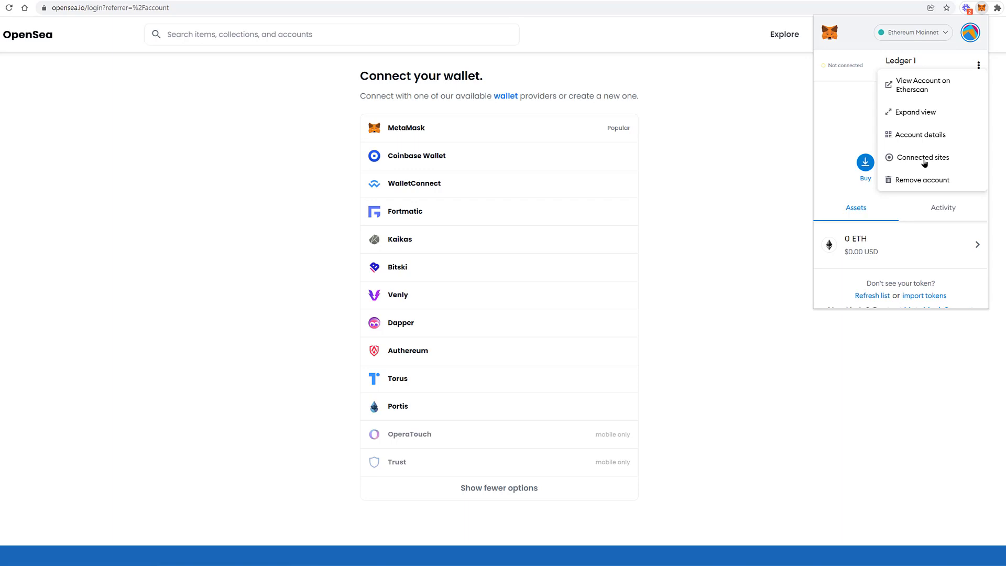
# Check which sites the Ledger 1 account is connected to in MetaMask.
pyautogui.click(953, 77)
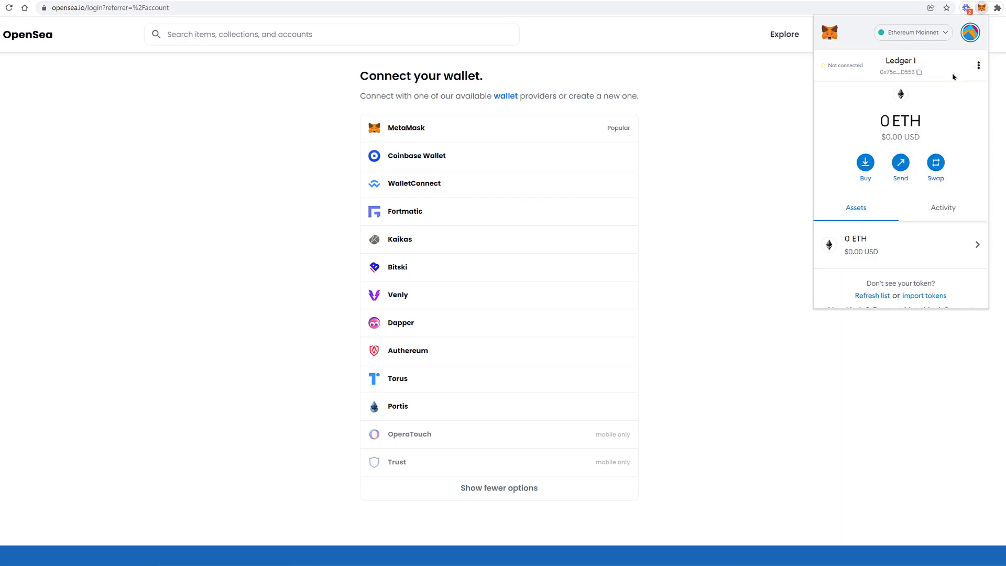
pyautogui.click(979, 67)
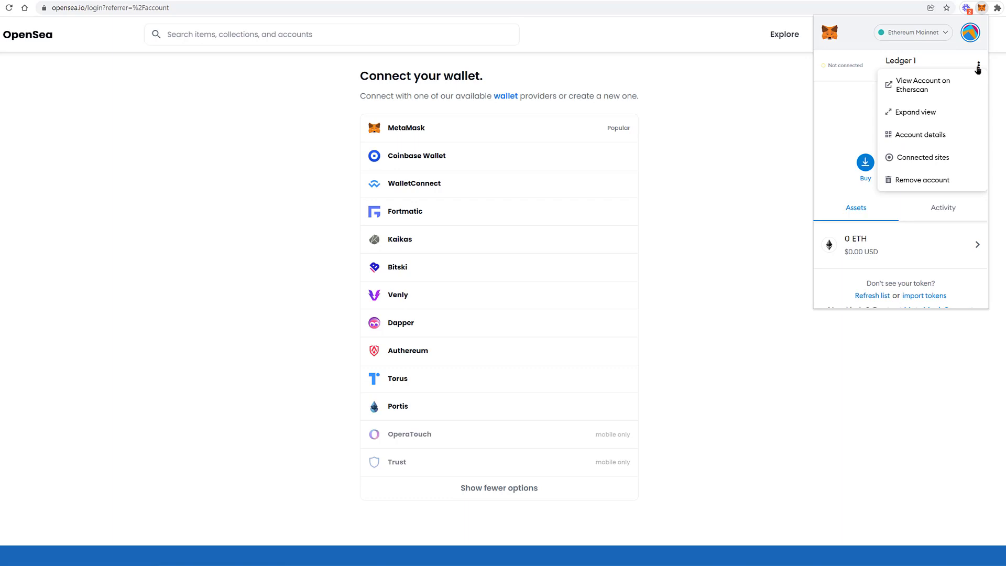
pyautogui.click(934, 158)
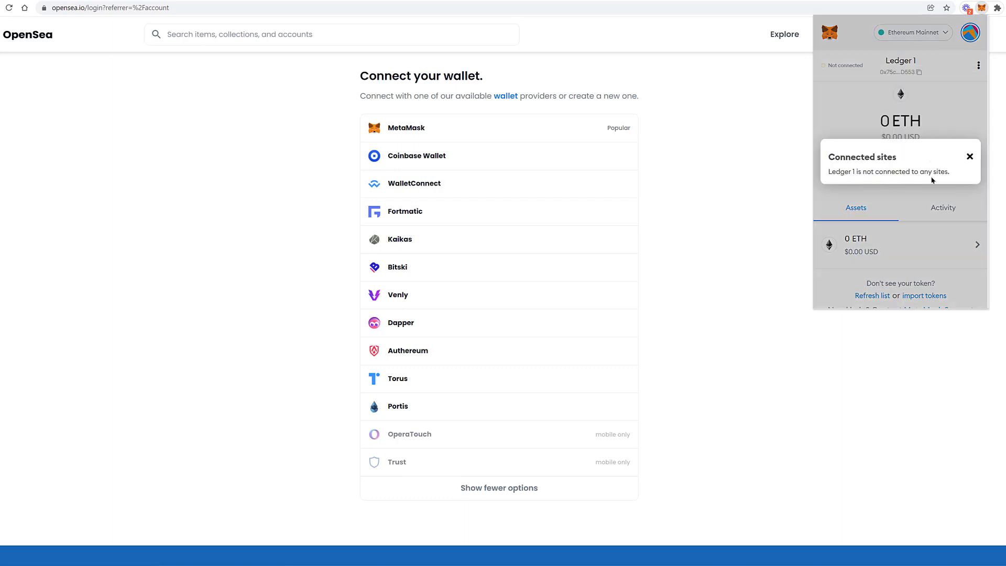
pyautogui.click(969, 159)
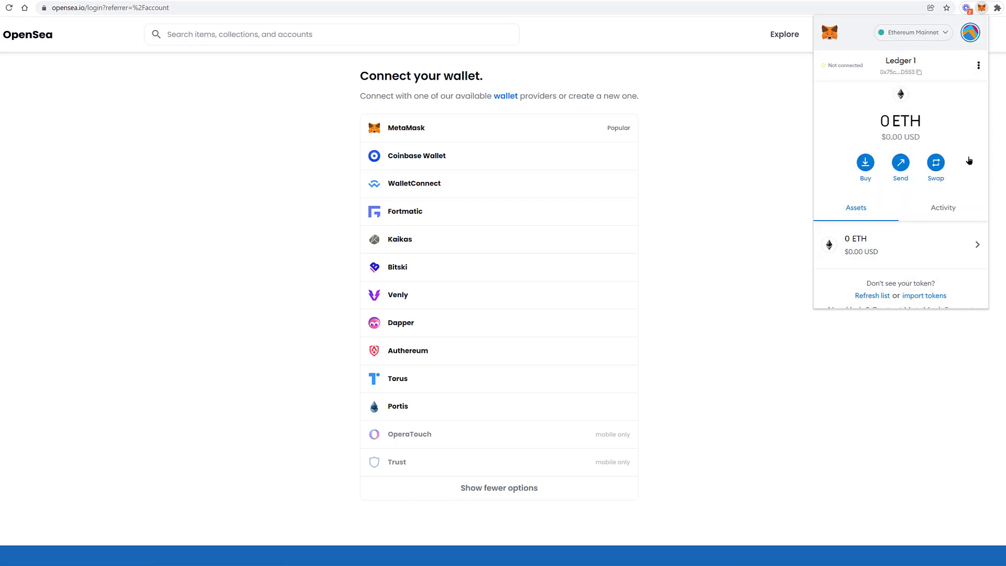
# Switch MetaMask to the bscccs account and show its connected sites.
pyautogui.click(970, 32)
pyautogui.click(887, 87)
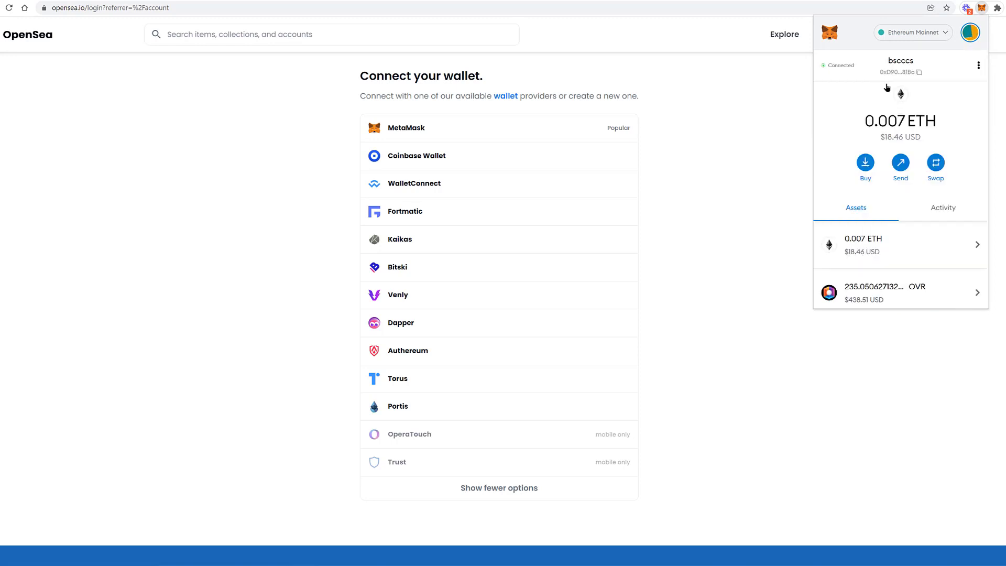
pyautogui.click(978, 65)
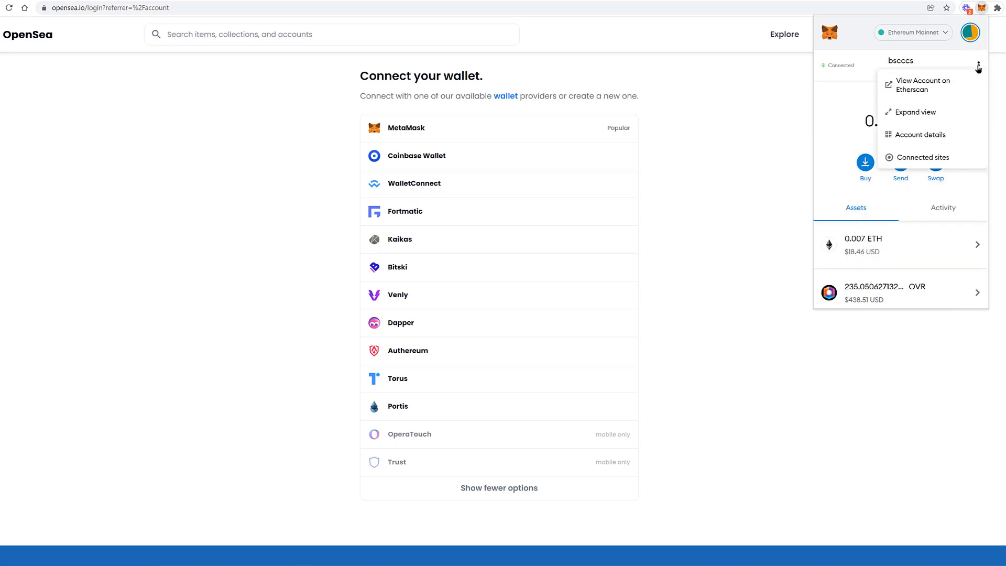
pyautogui.click(932, 159)
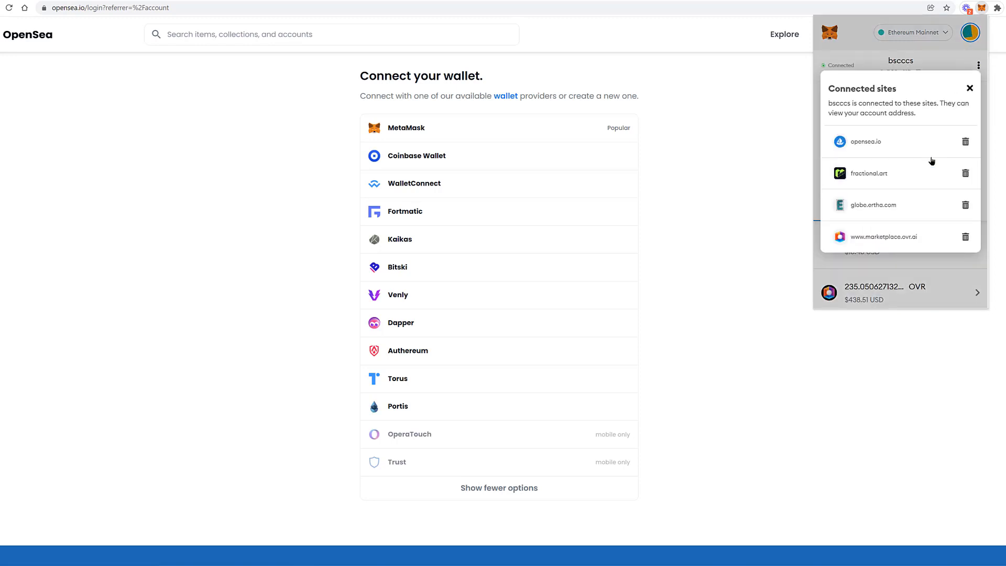
pyautogui.click(966, 175)
pyautogui.click(927, 193)
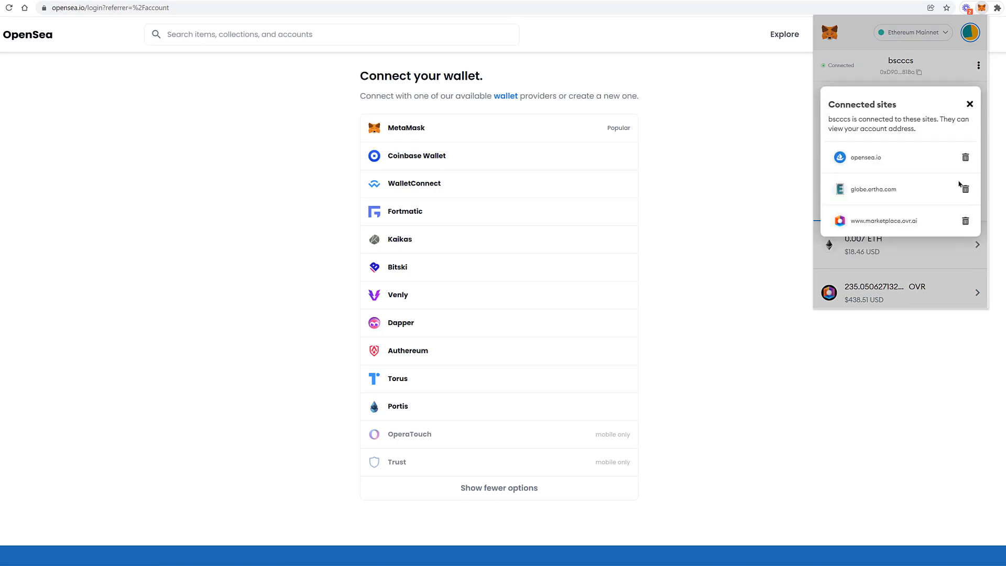
pyautogui.click(966, 157)
pyautogui.click(939, 192)
pyautogui.click(966, 158)
pyautogui.click(947, 188)
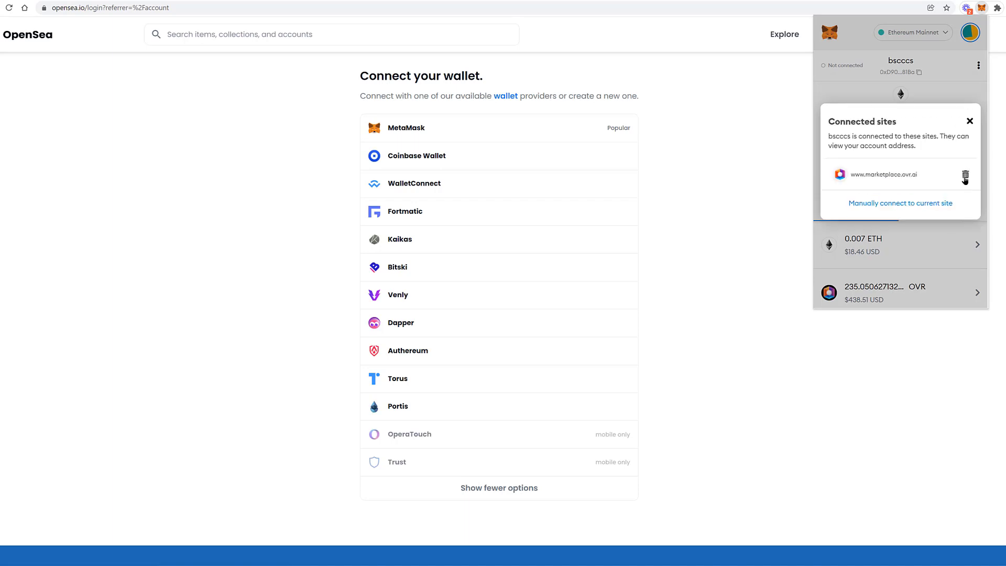
pyautogui.click(966, 175)
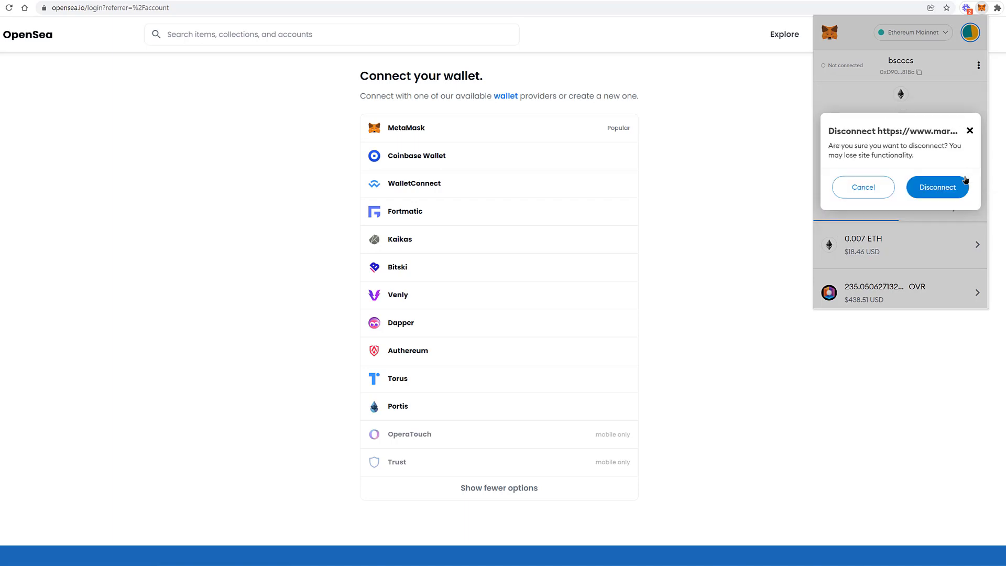
pyautogui.click(946, 190)
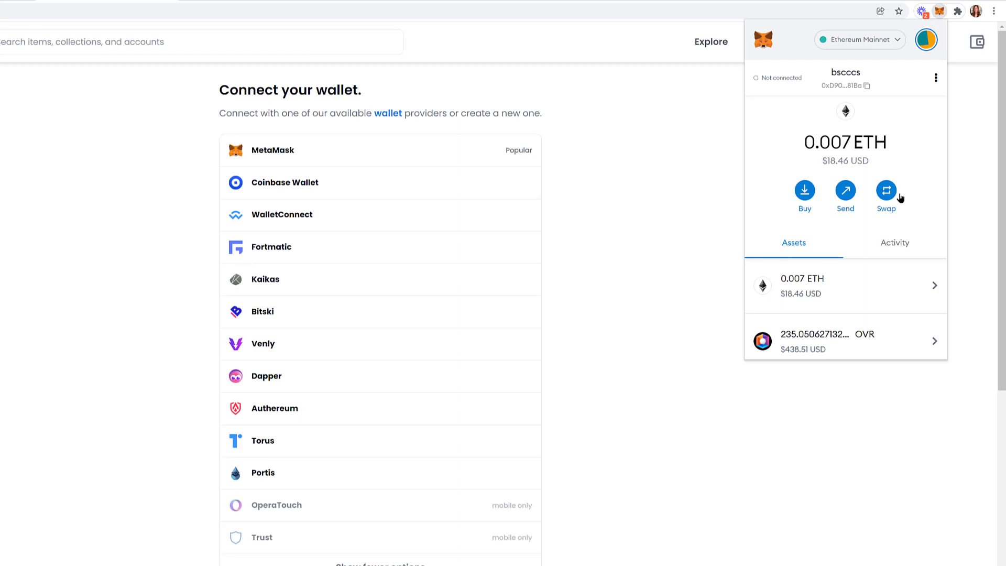
pyautogui.click(925, 45)
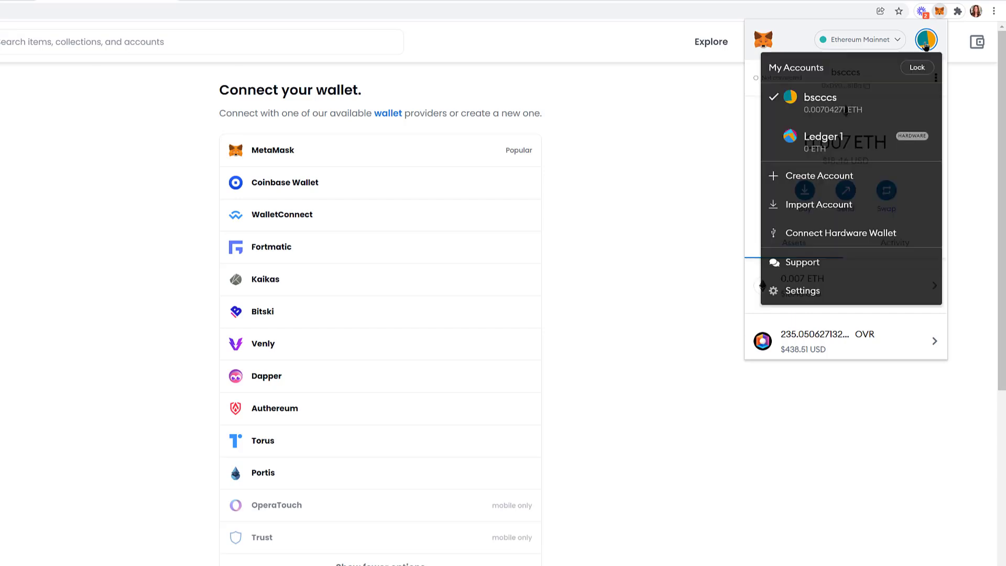
pyautogui.click(832, 106)
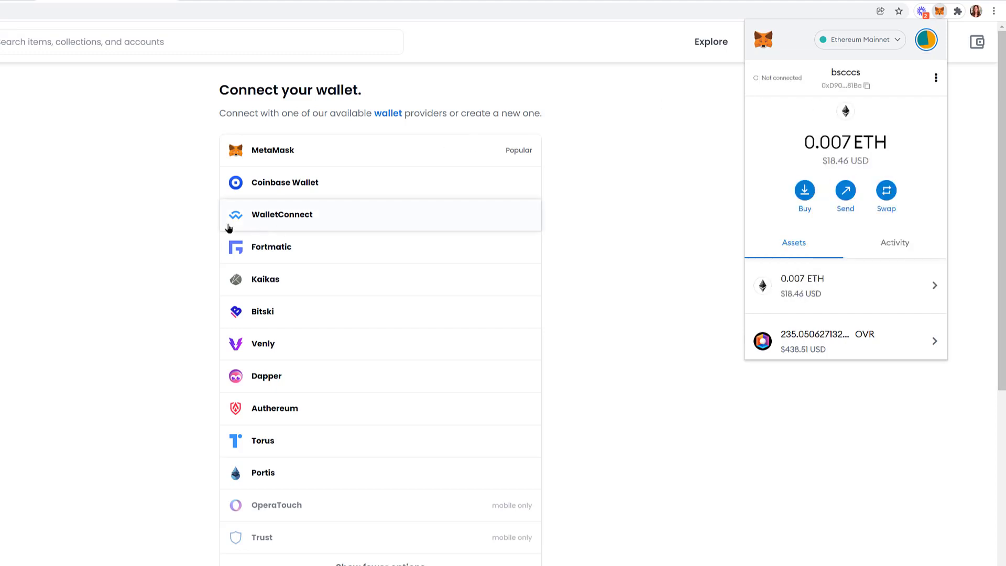
pyautogui.click(269, 150)
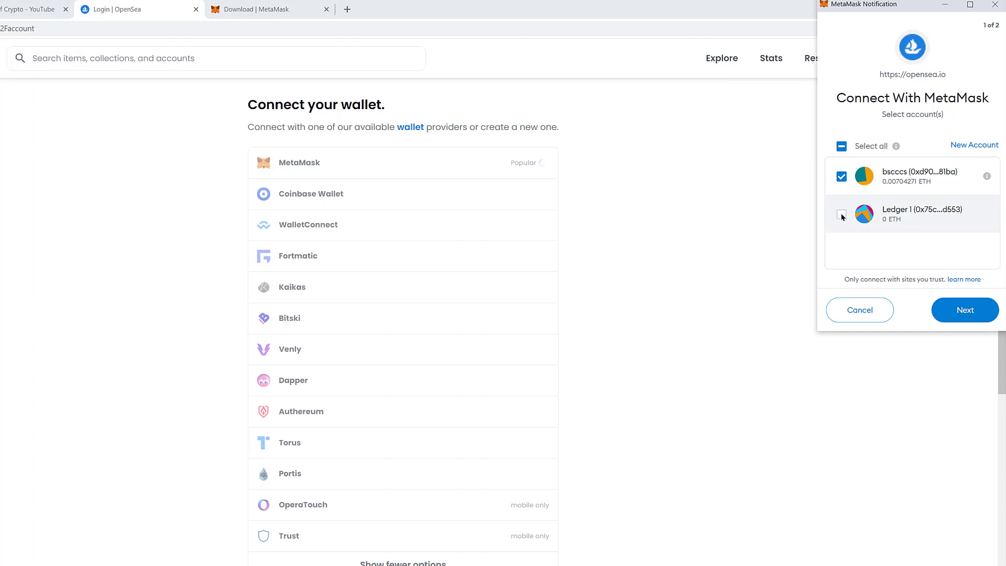
pyautogui.click(973, 314)
pyautogui.click(974, 315)
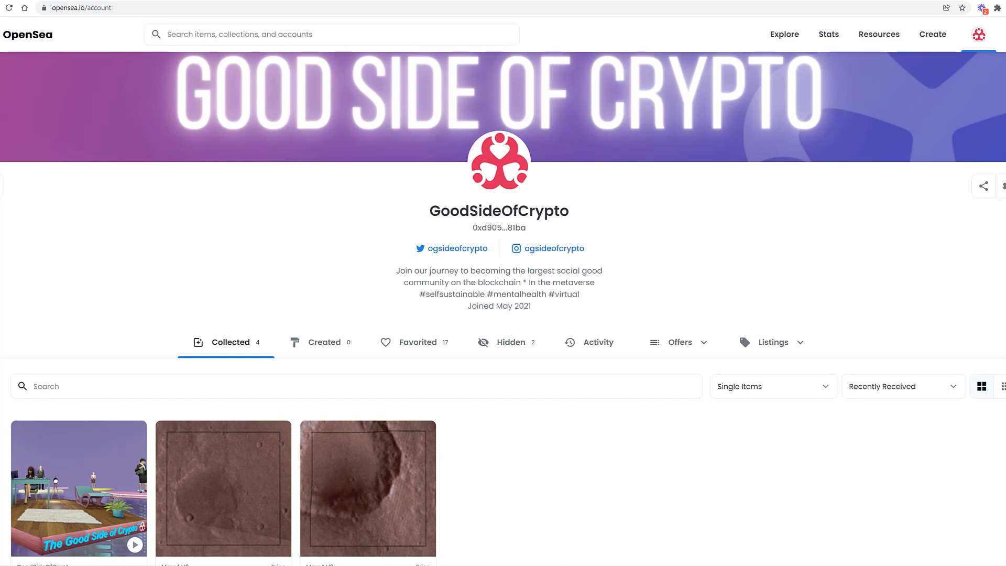
# Log out of OpenSea and disconnect the bscccs account from opensea.io in MetaMask.
pyautogui.moveTo(980, 38)
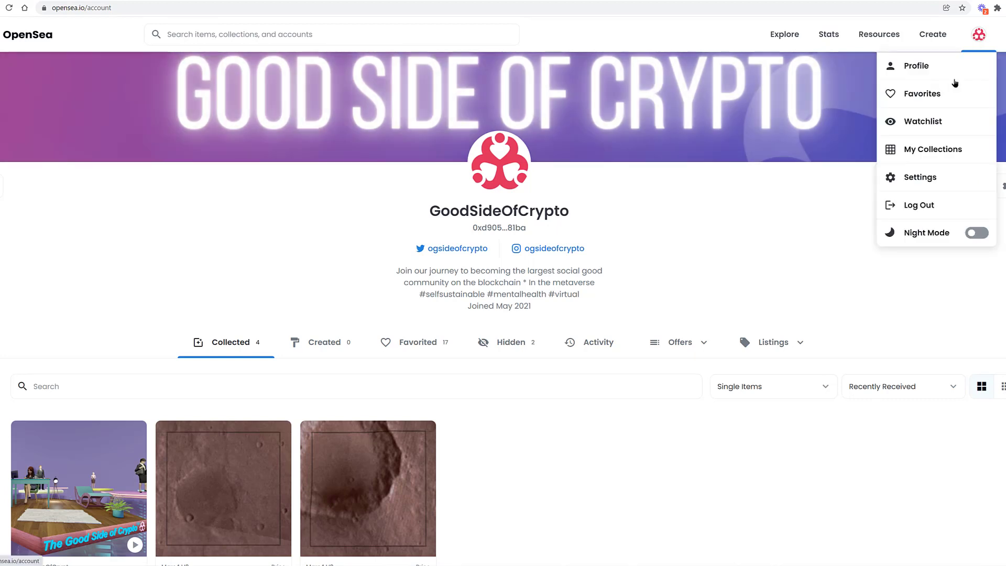
pyautogui.click(929, 207)
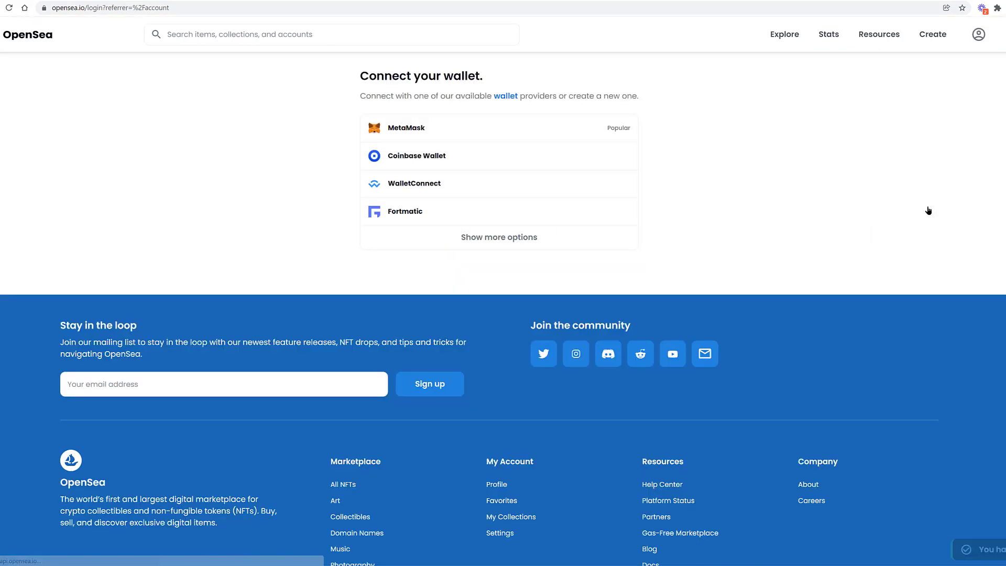
pyautogui.click(998, 8)
pyautogui.click(851, 100)
pyautogui.click(978, 65)
pyautogui.click(923, 156)
pyautogui.click(966, 190)
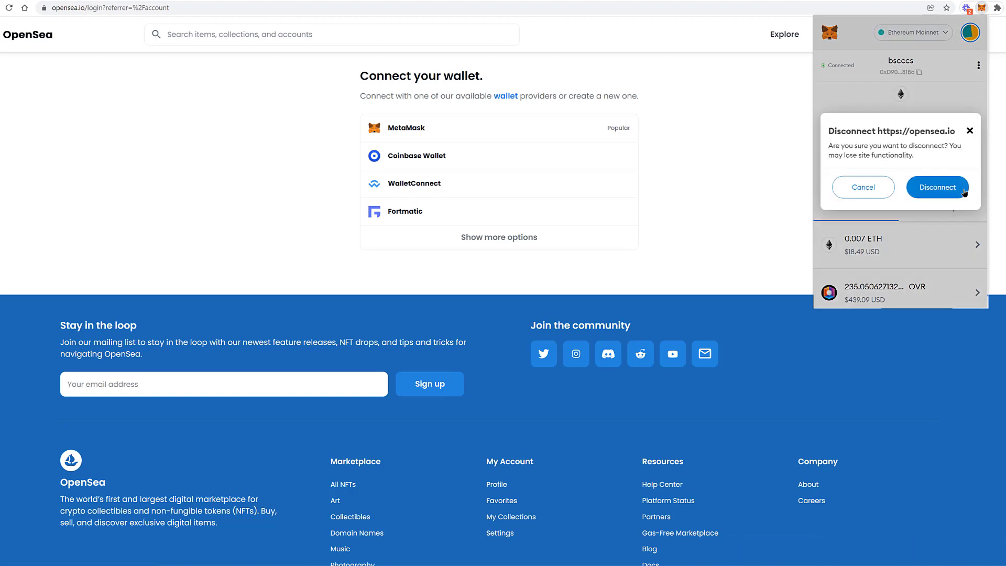
pyautogui.click(938, 187)
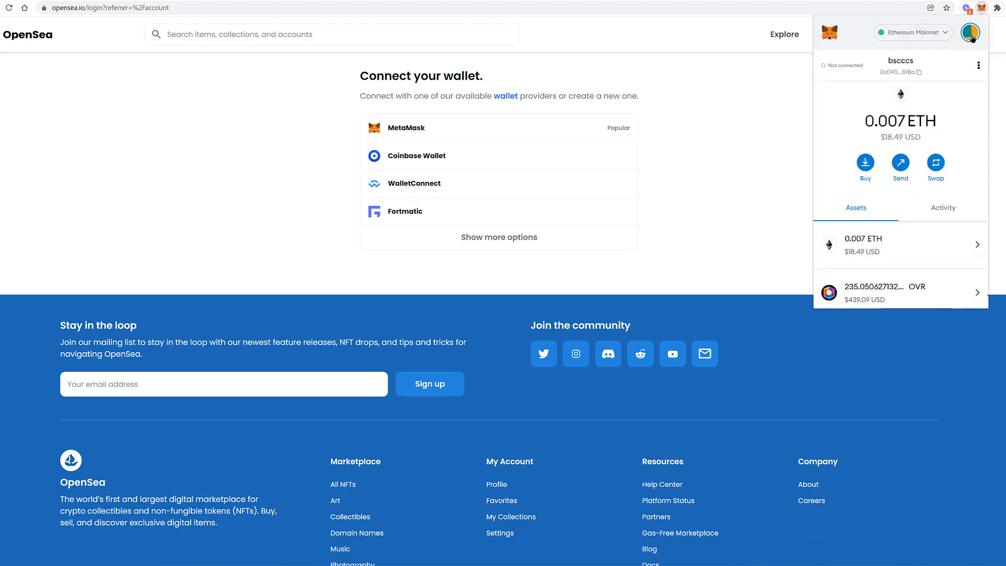
# Make Ledger 1 the active account in MetaMask.
pyautogui.click(970, 37)
pyautogui.click(883, 118)
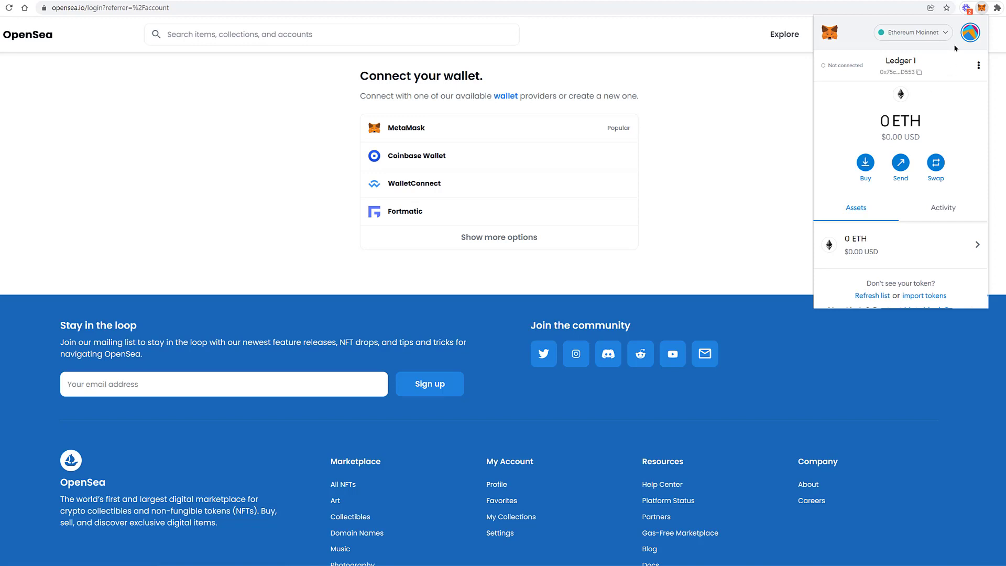
pyautogui.click(969, 34)
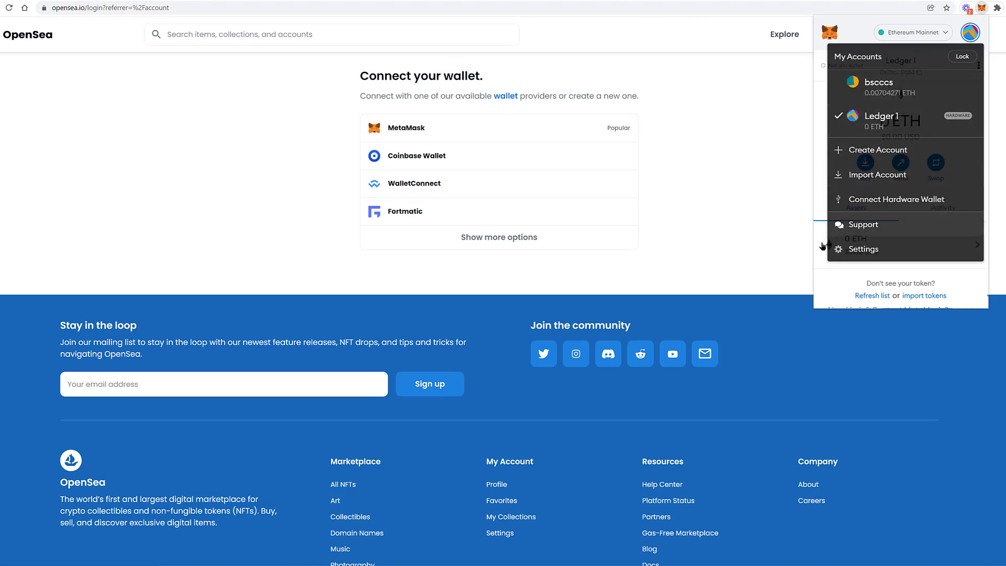
pyautogui.click(893, 124)
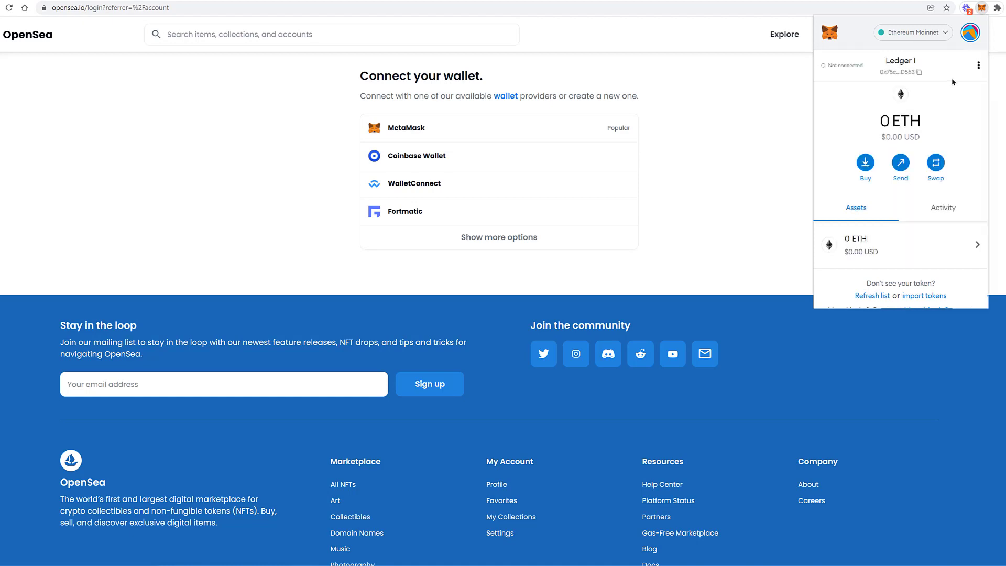
# Check the Ledger 1 account's connected sites and connect to OpenSea through MetaMask with that account.
pyautogui.click(978, 66)
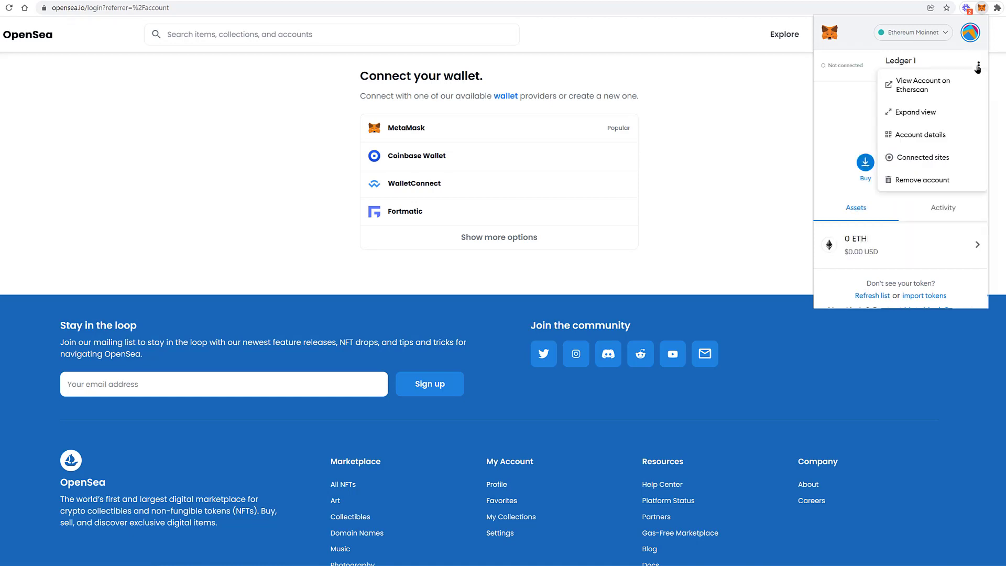
pyautogui.click(936, 158)
pyautogui.click(817, 157)
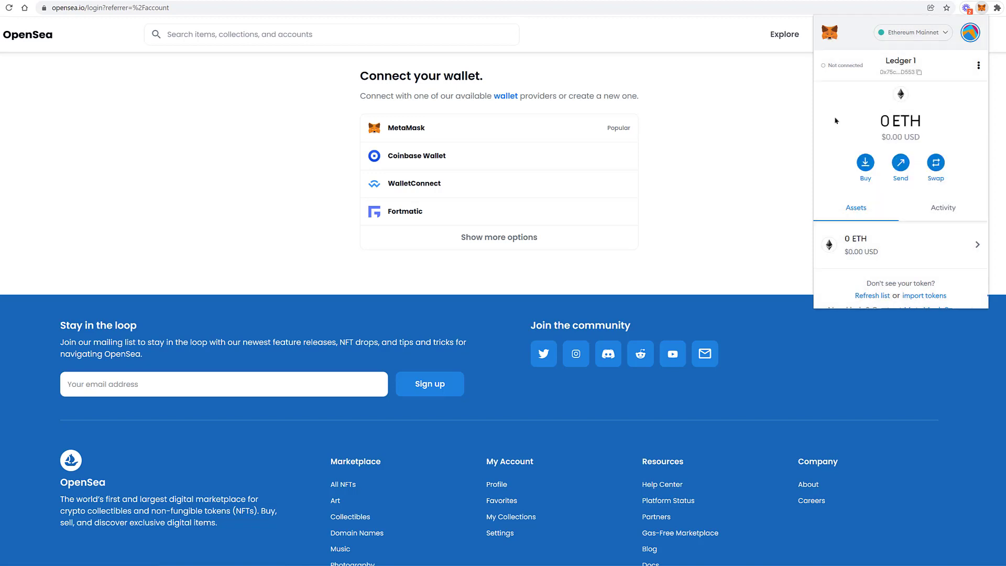
pyautogui.click(401, 129)
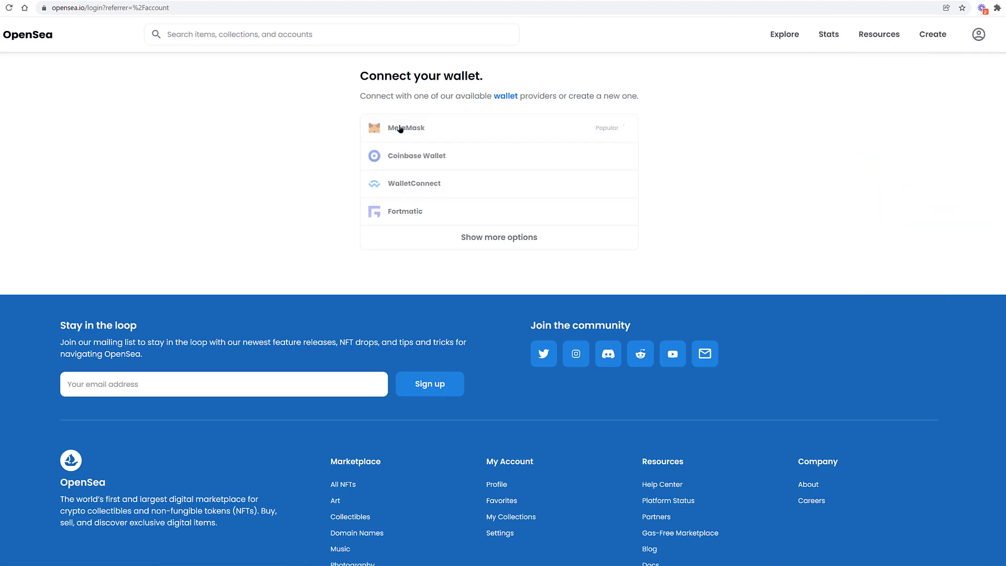
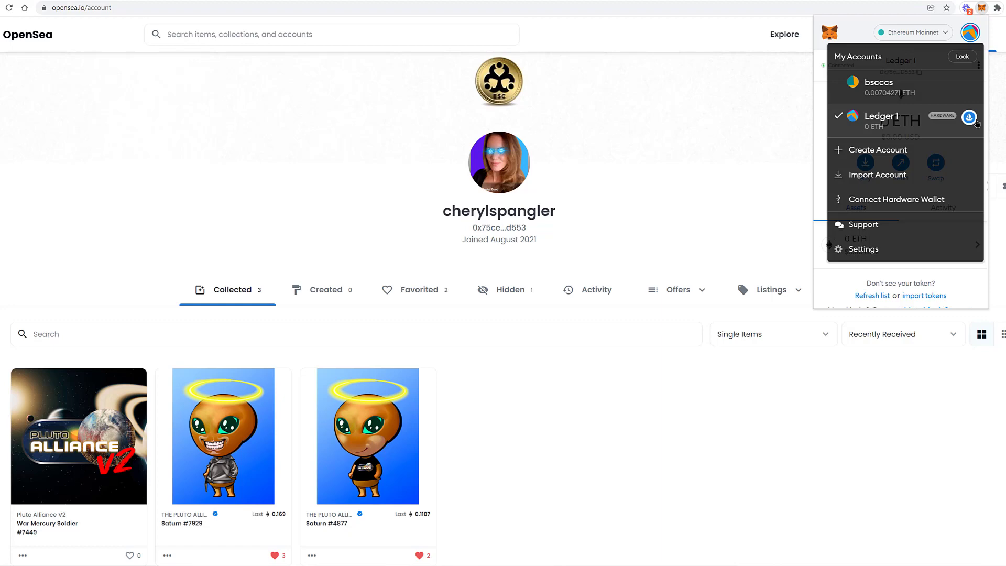
# Review the connected sites of the Ledger 1 account while signed in to OpenSea.
pyautogui.click(957, 43)
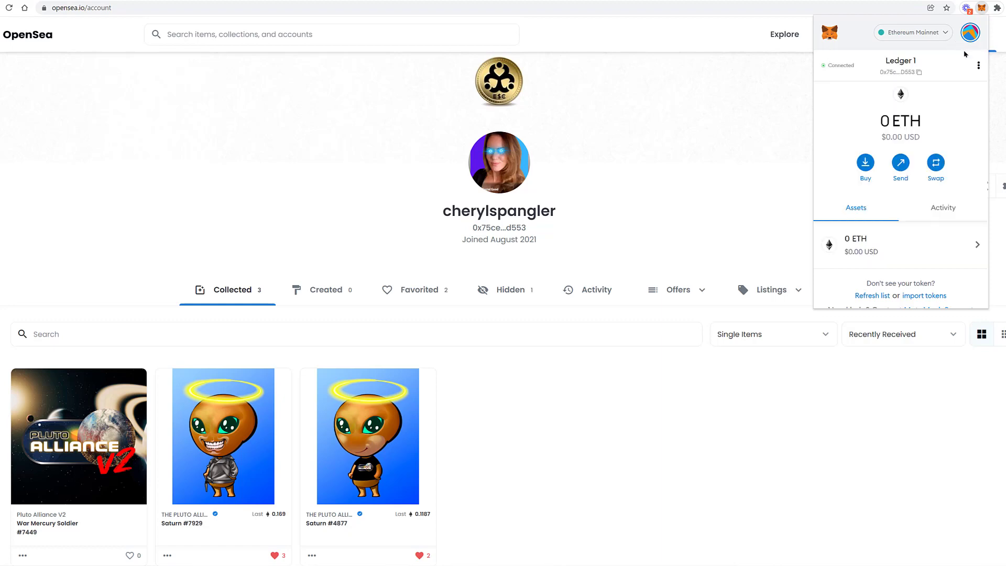
pyautogui.click(978, 65)
pyautogui.click(969, 136)
pyautogui.click(969, 137)
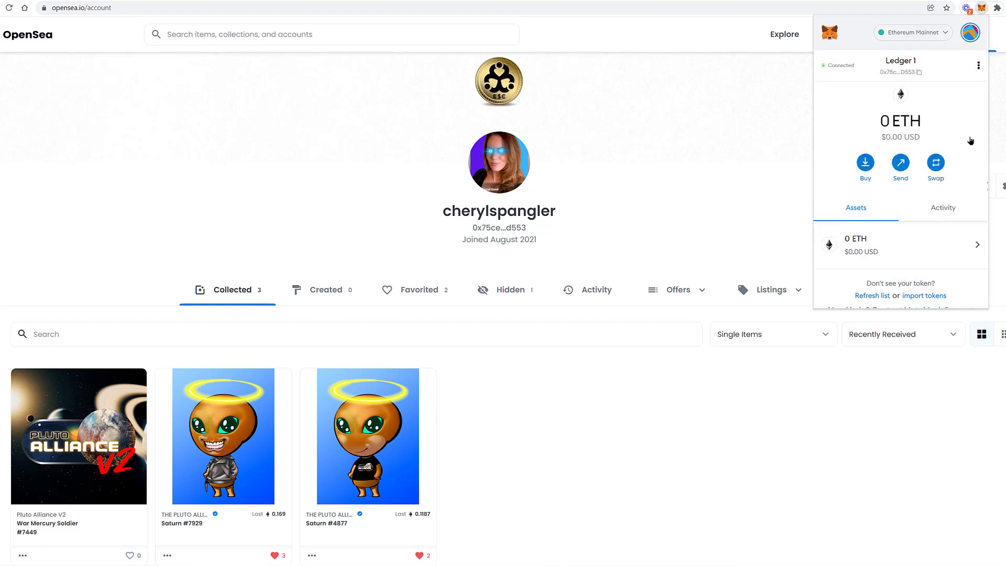